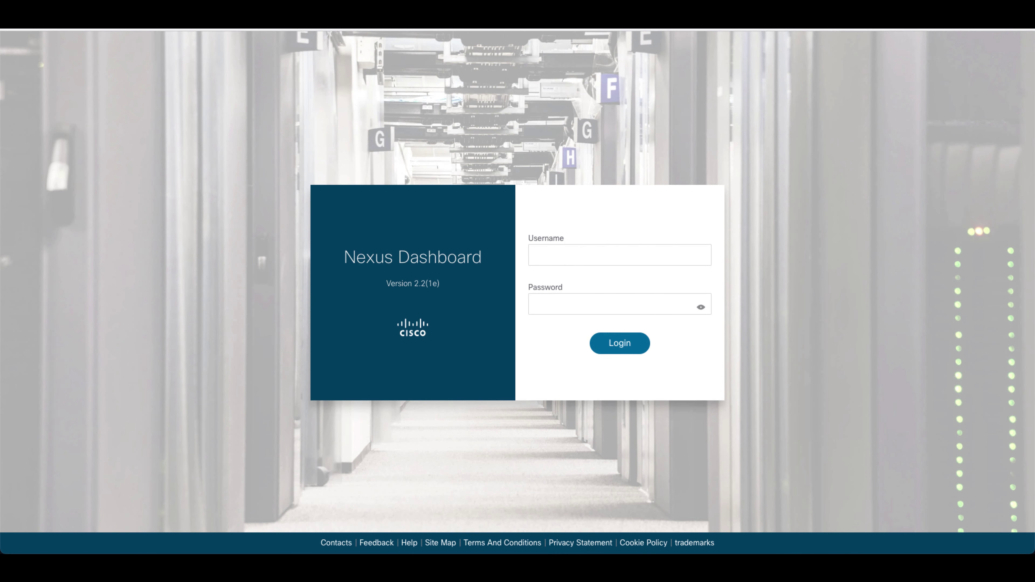
- Open Admin Console's Cluster Configuration Multi-Cluster Connectivity tab, which shows no clusters connected
click(636, 254)
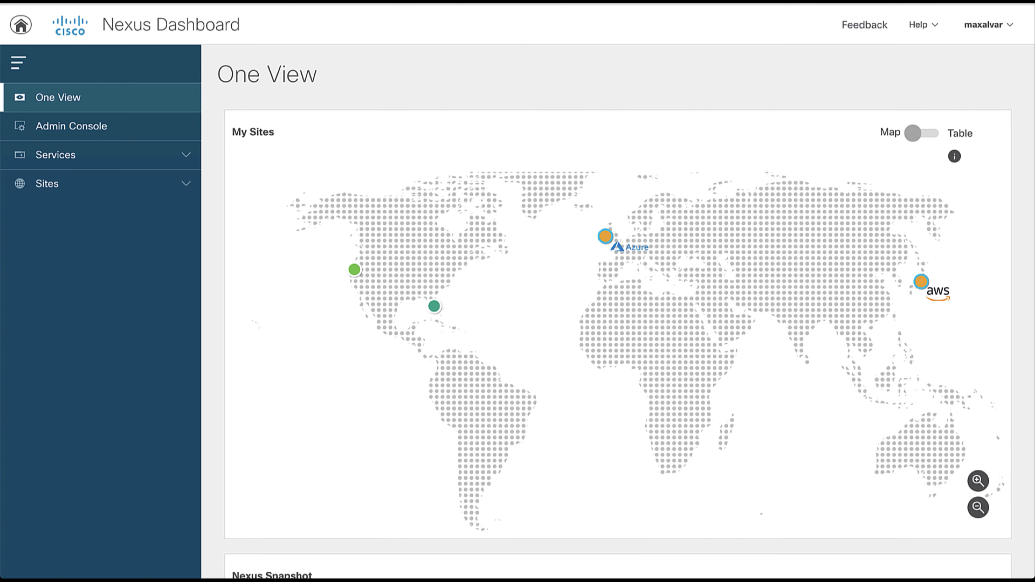
click(97, 136)
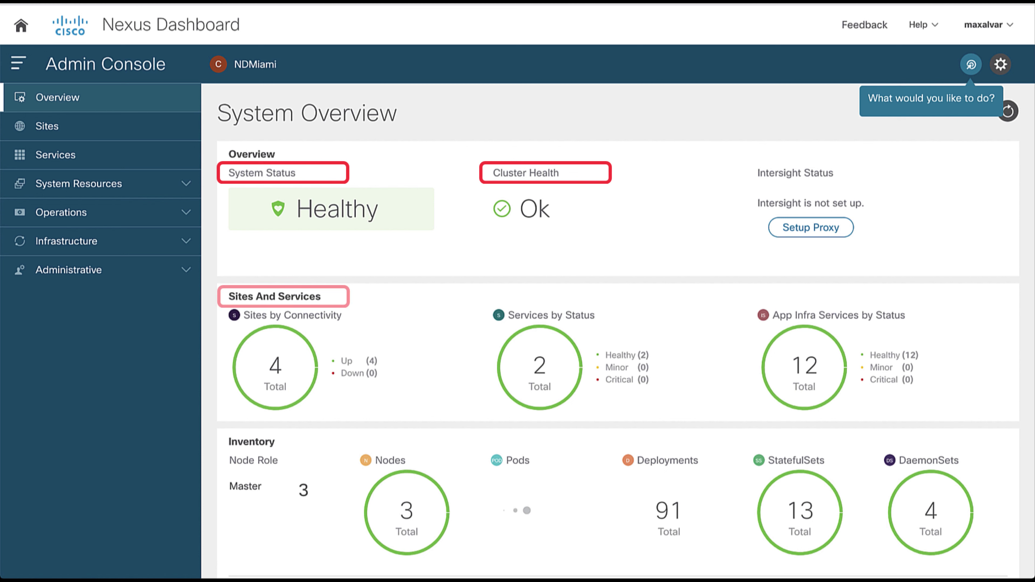
click(186, 241)
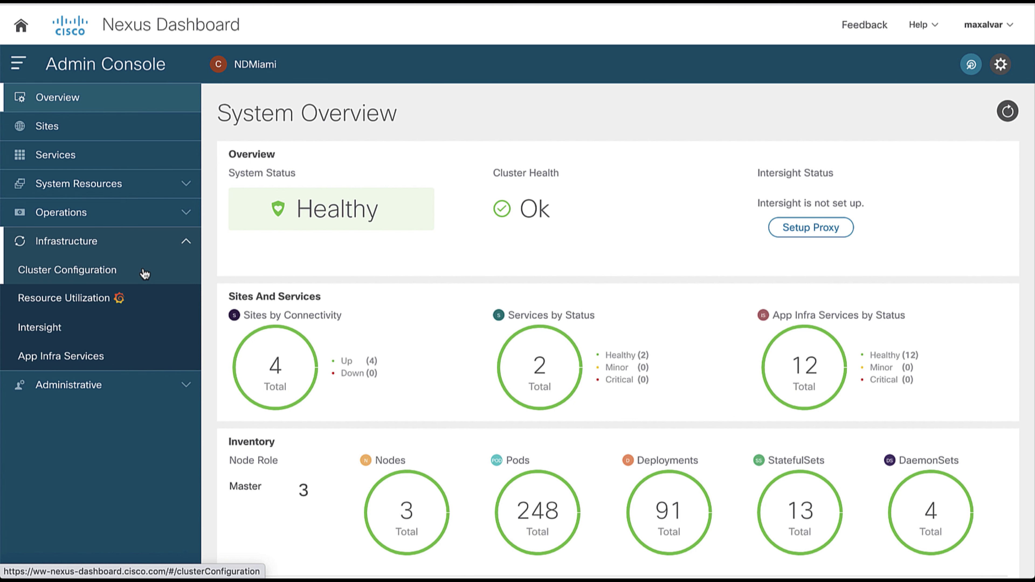
click(144, 272)
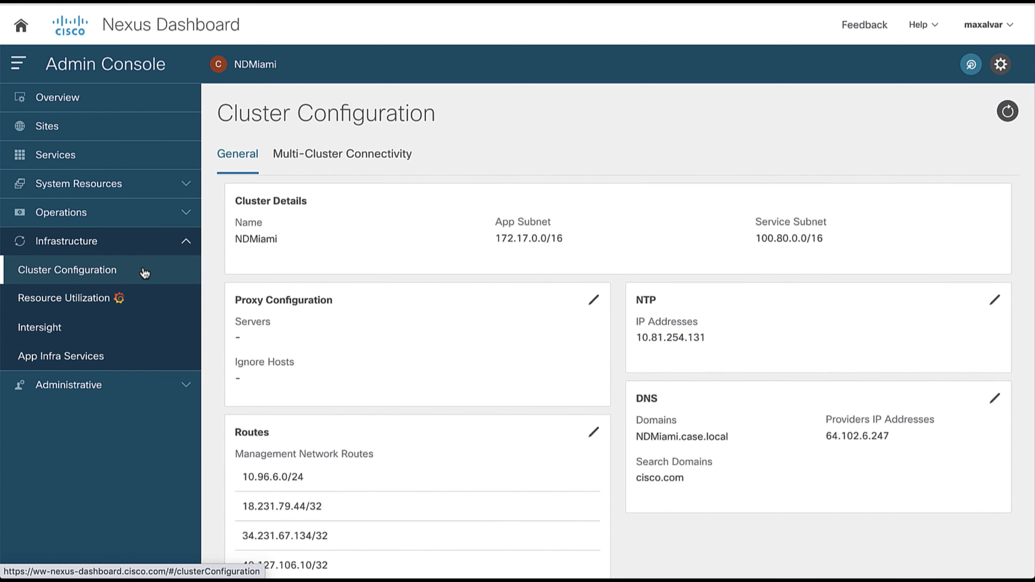
click(365, 157)
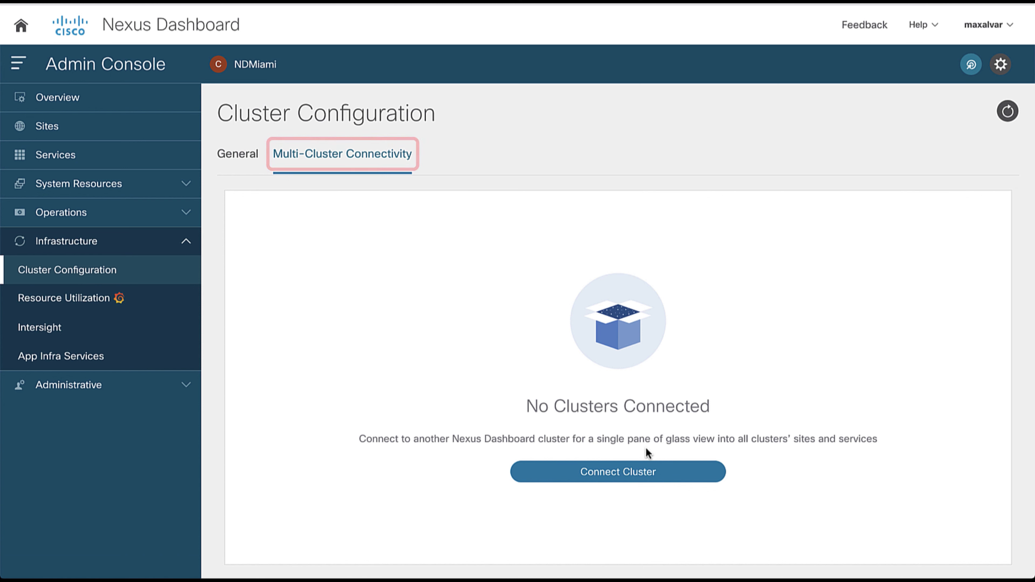
- Connect remote cluster 10.96.6.14 (MIALAB-vND2) using the admin user and its password
click(646, 473)
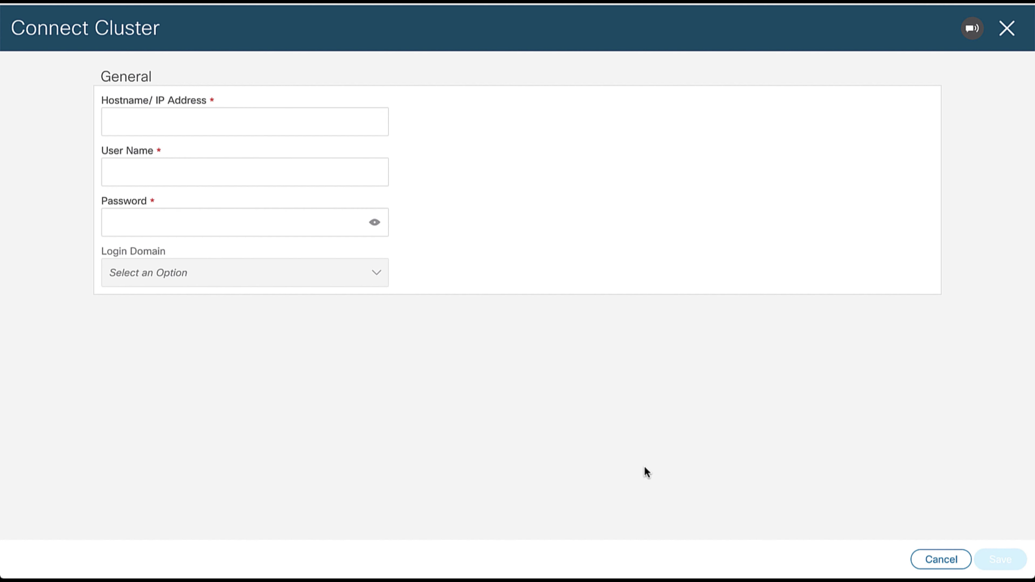
click(358, 133)
text(10.96.6.14)
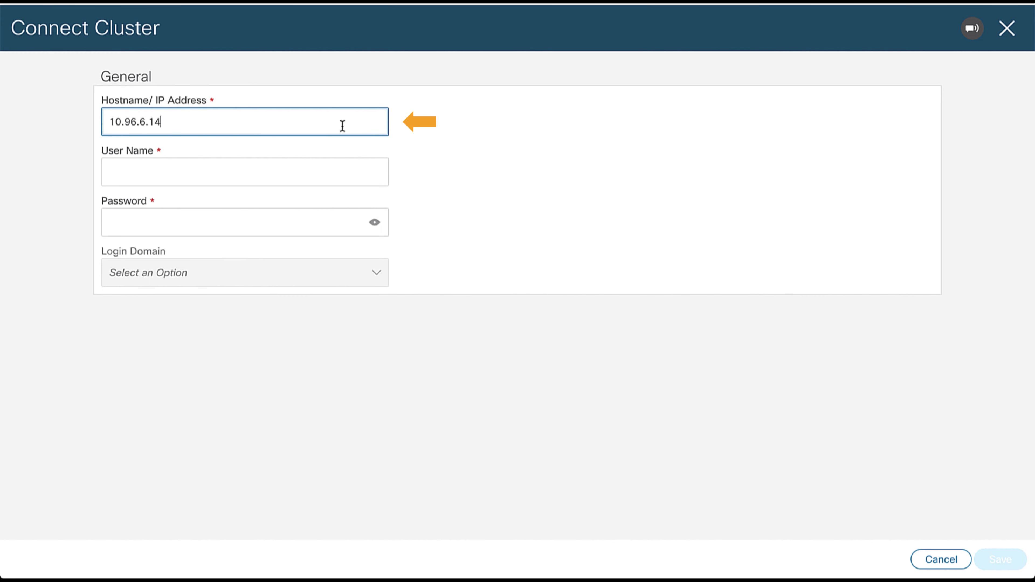
click(335, 173)
text(admin)
key(Tab)
text(•••••••••••)
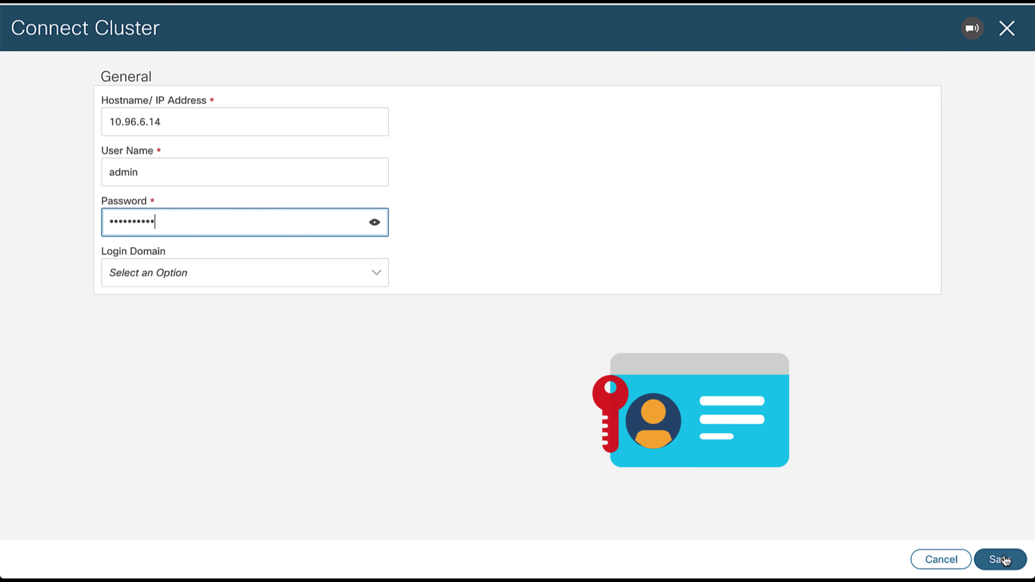
click(1002, 559)
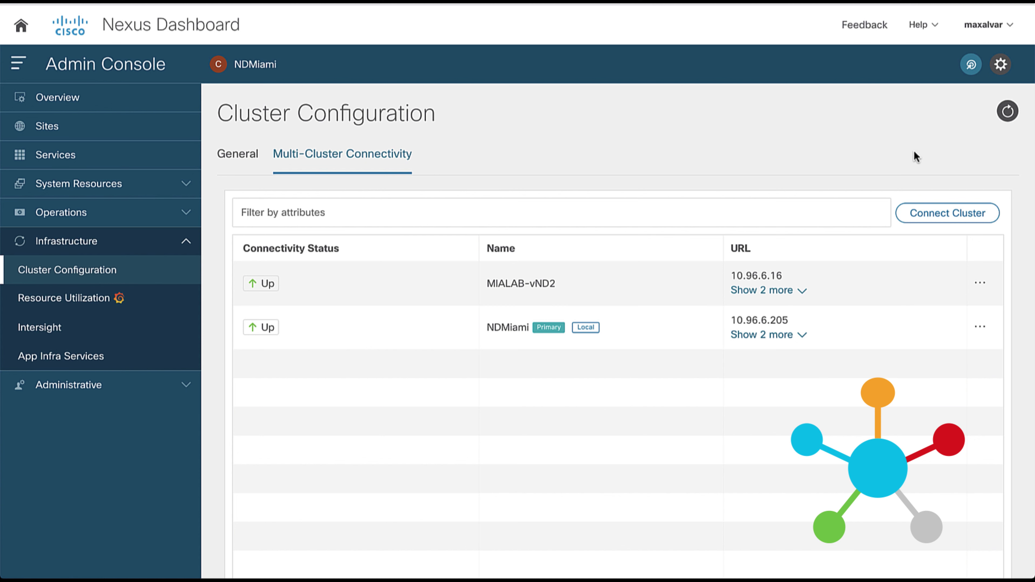
- Connect a second remote cluster at 10.96.6.75 (MIALAB-vND) with admin credentials, then collapse Infrastructure
click(947, 214)
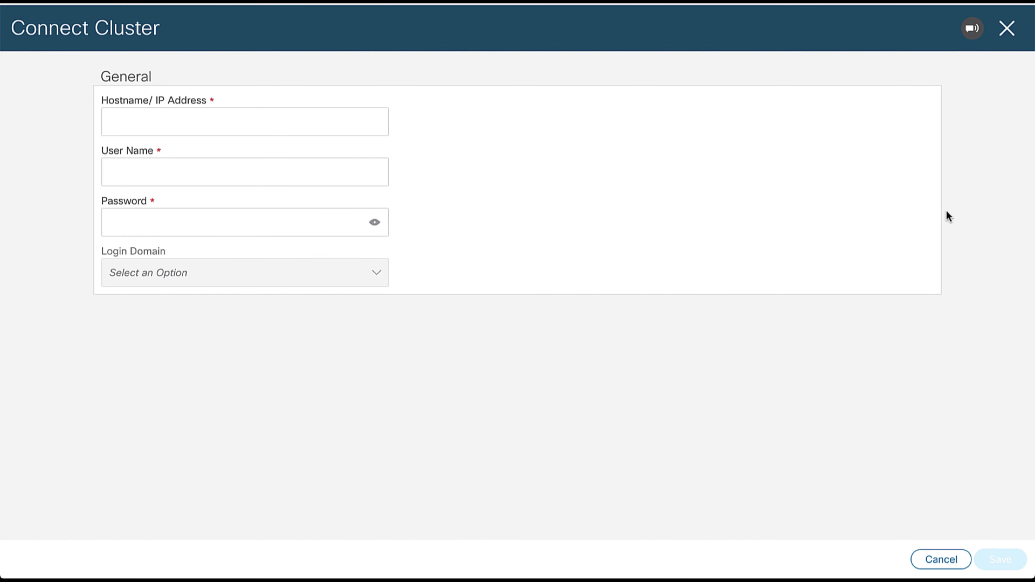
click(323, 115)
text(10.96.6.75)
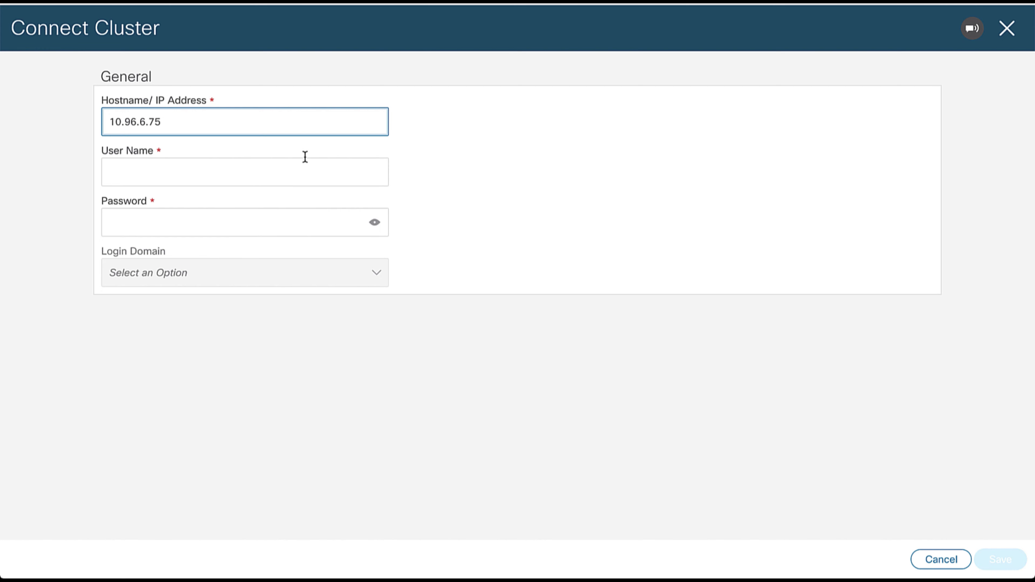
click(308, 171)
text(admin)
key(Tab)
text(•••••••••••)
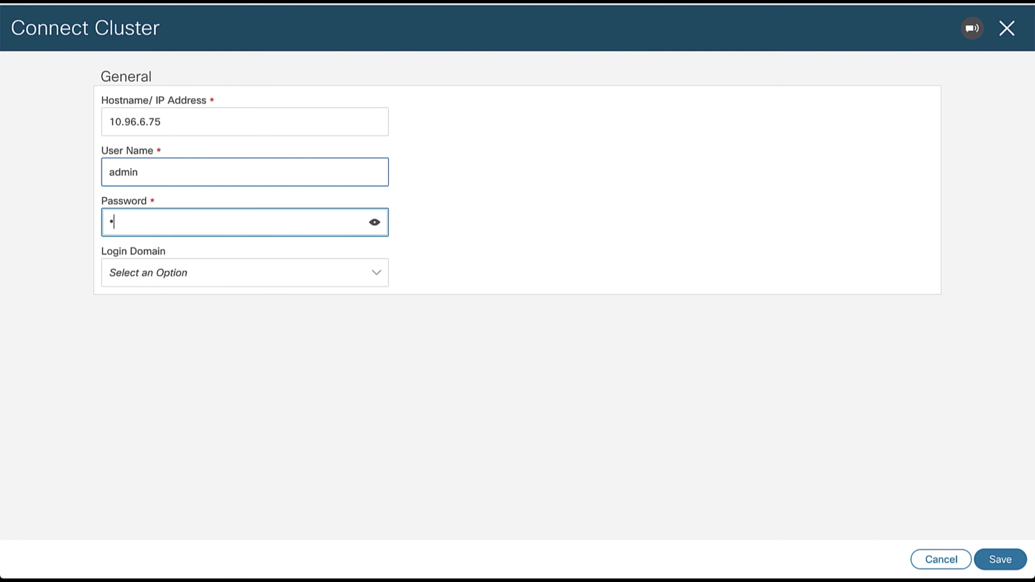
click(515, 374)
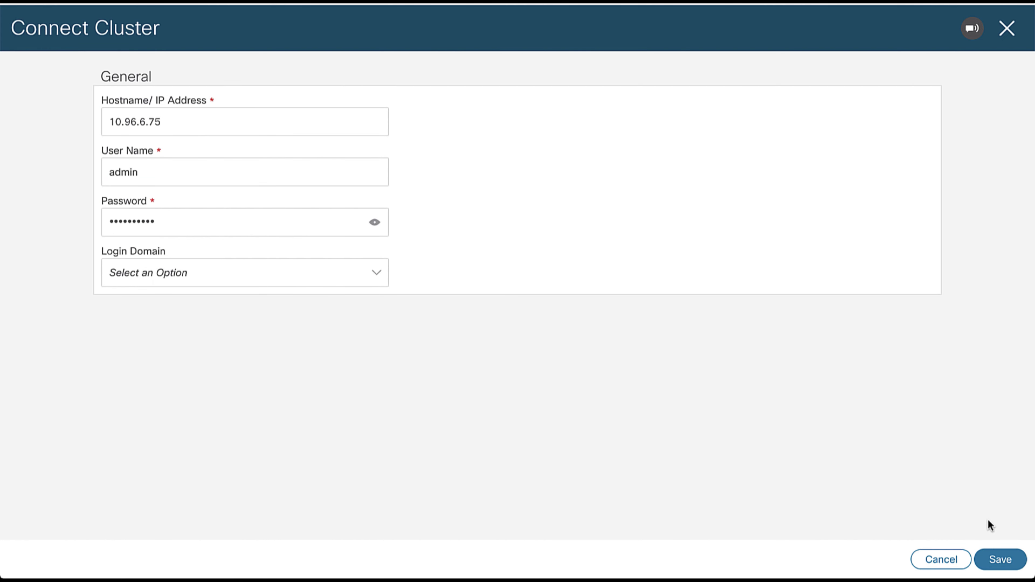
click(1000, 559)
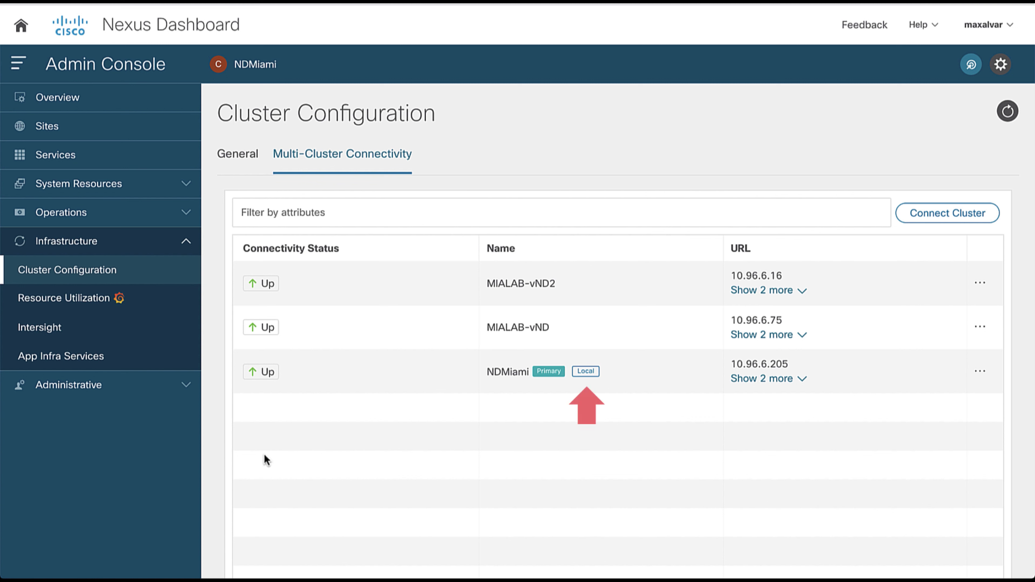
click(185, 243)
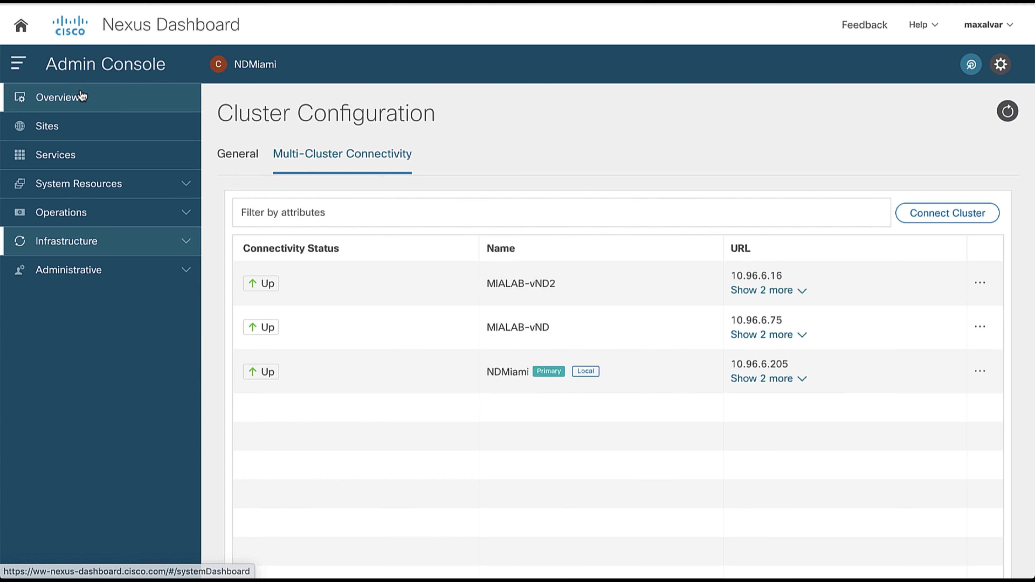
- Return to the System Overview and open the user account menu to log out
click(83, 96)
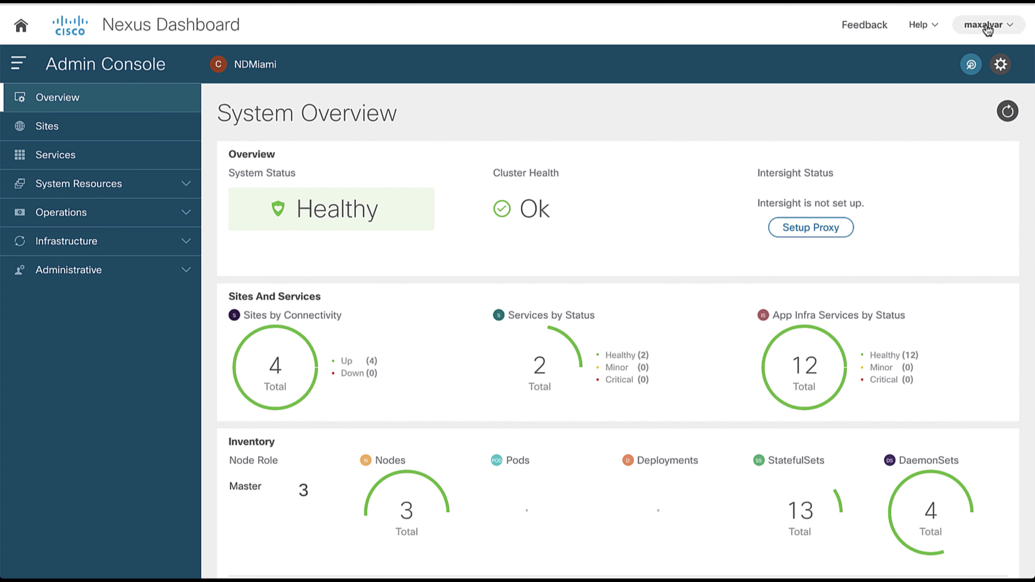
click(984, 24)
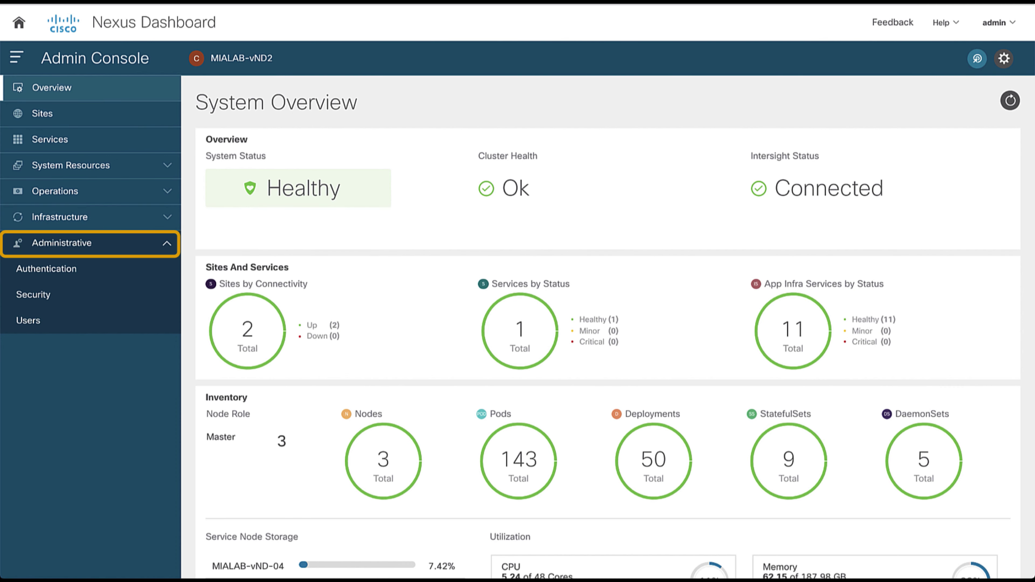
- Start a new login domain named Remote-Radius with the RADIUS realm
click(72, 268)
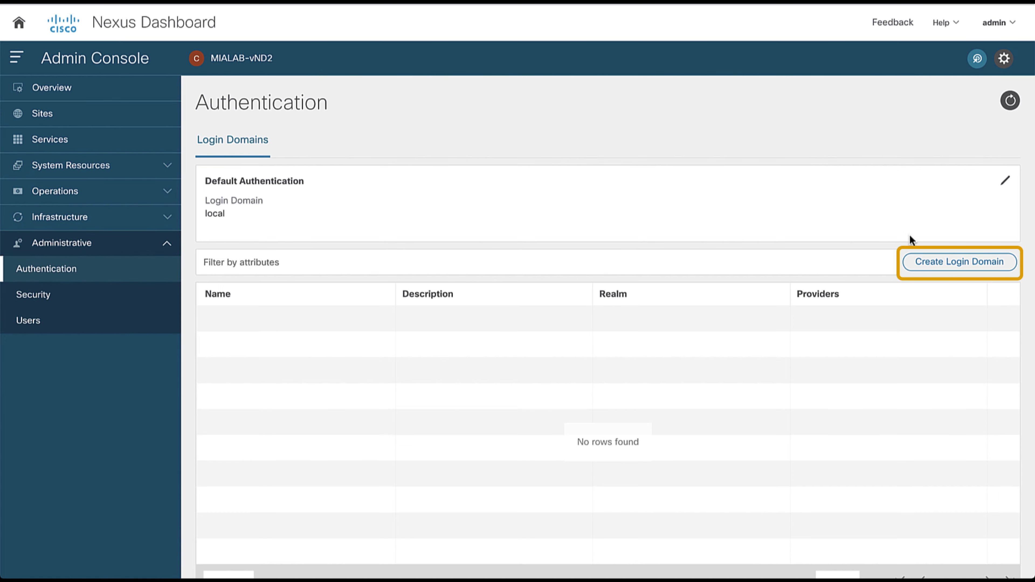
click(944, 267)
click(241, 131)
text(Remote-Radius)
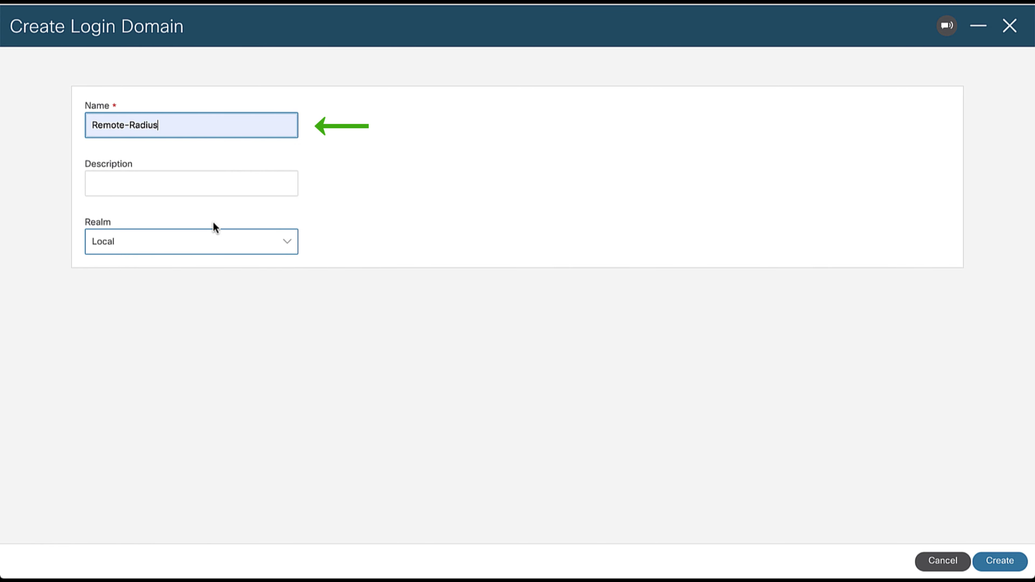
click(215, 239)
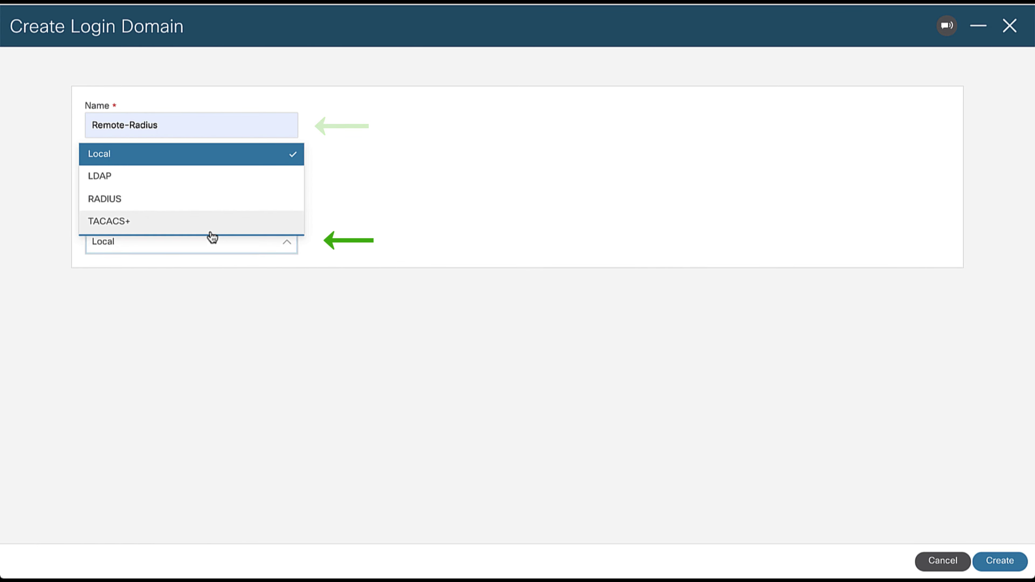
click(197, 208)
- Add RADIUS provider 10.96.6.57 with validation credentials and save it
click(145, 347)
click(386, 146)
text(10.96.6.57)
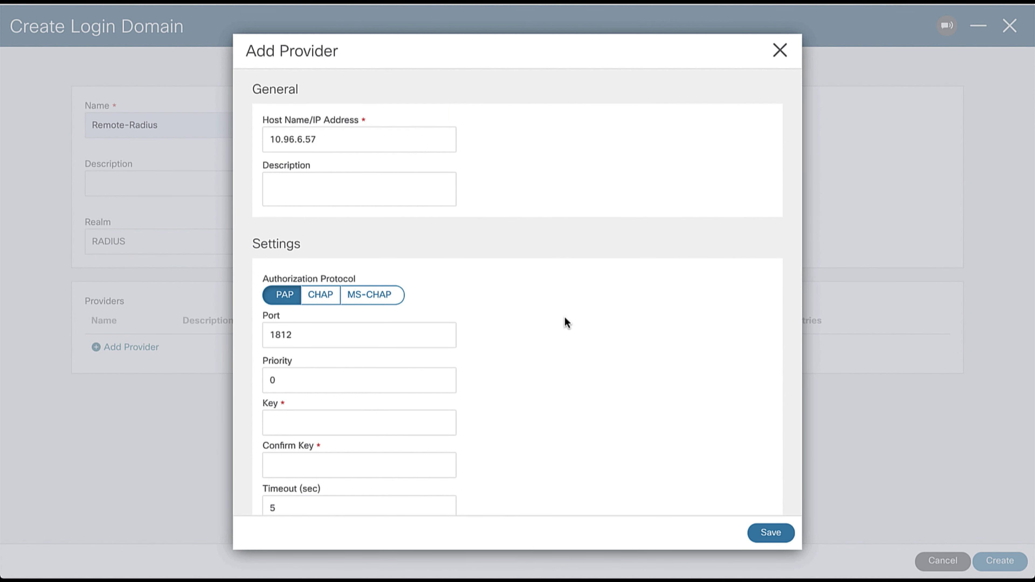
scroll(564, 316, down, 5)
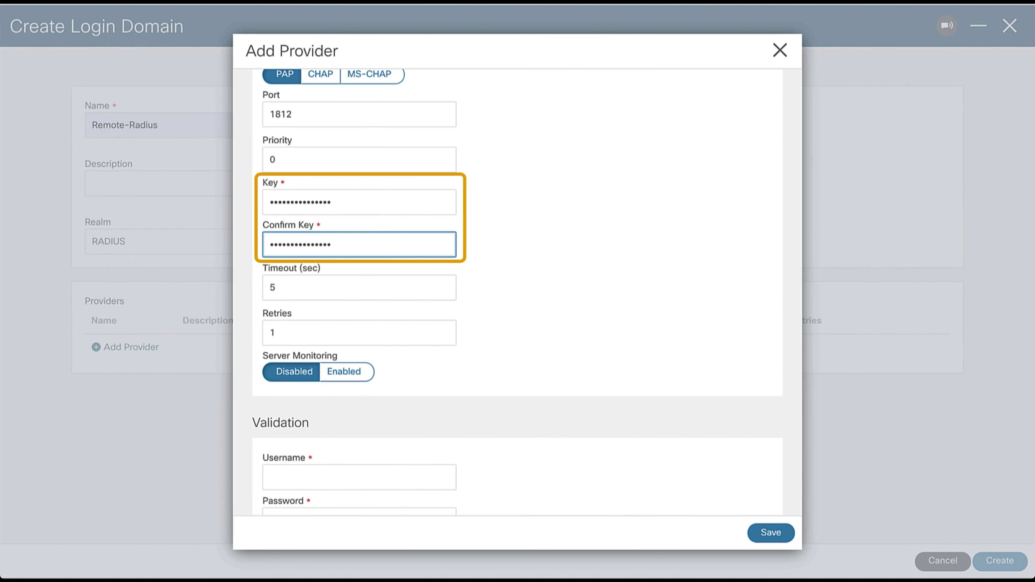
scroll(577, 324, down, 2)
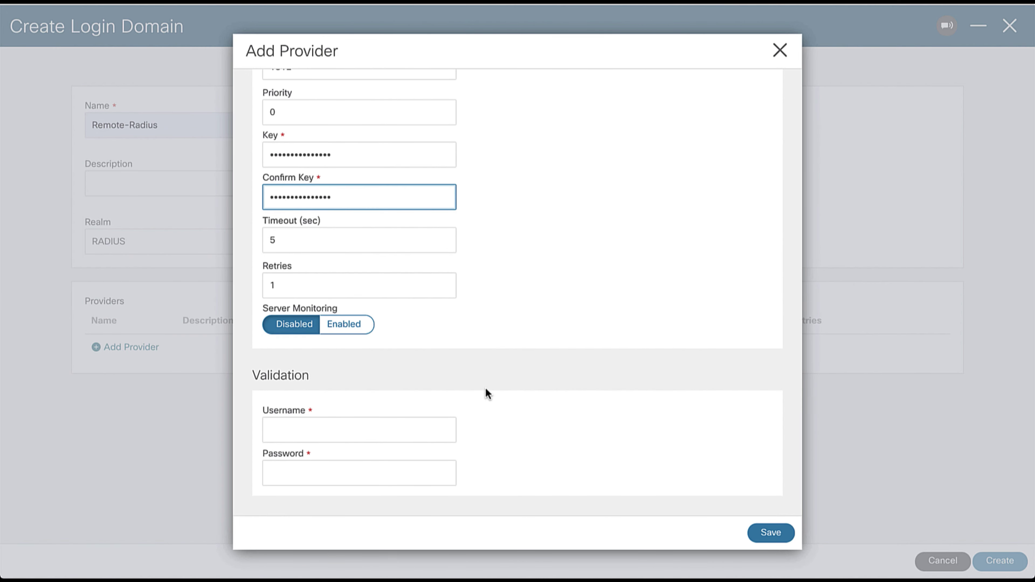
click(429, 430)
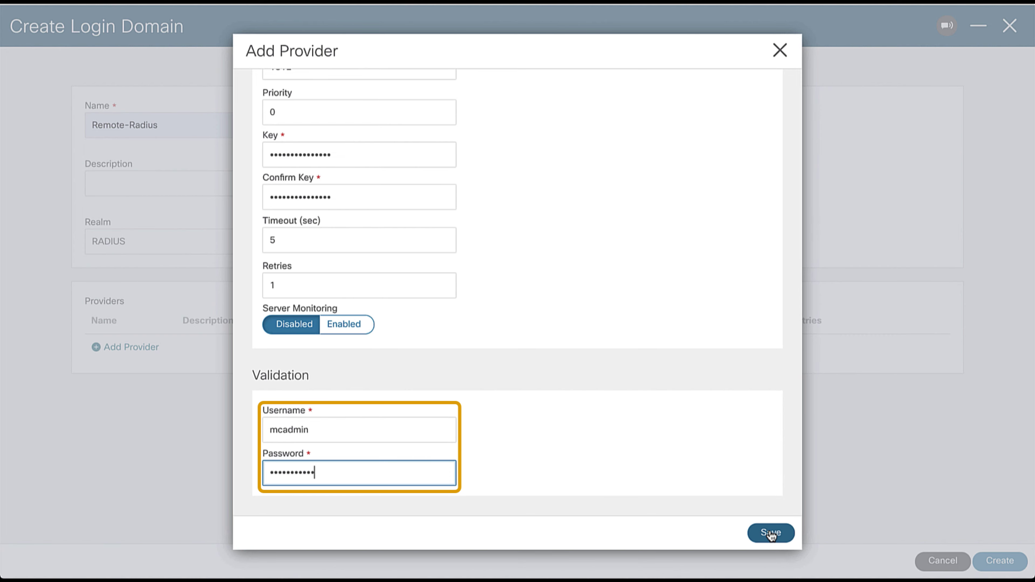
click(769, 533)
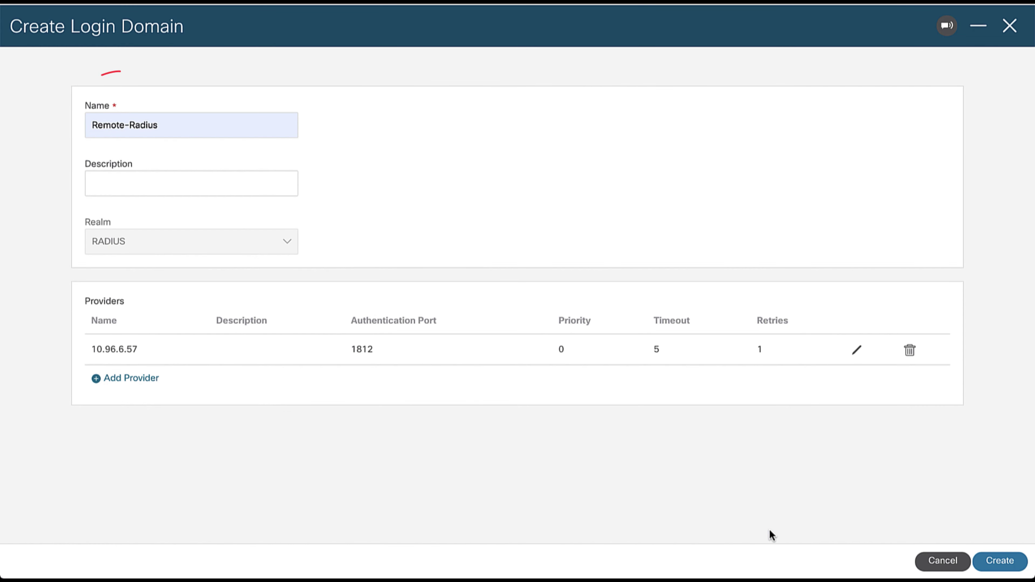
- Create the Remote-Radius login domain, log out, and pick Remote-Radius as the login domain
click(999, 560)
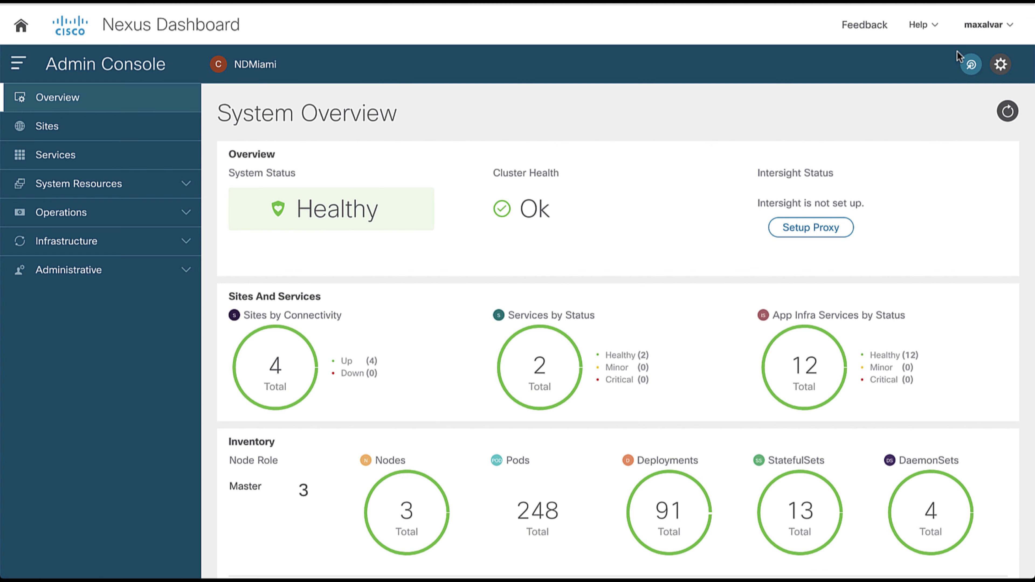
click(959, 55)
click(767, 340)
click(703, 326)
- Enter the RADIUS user name mcadmin and its password on the login page
click(663, 201)
text(mcadmin)
key(Tab)
text(************)
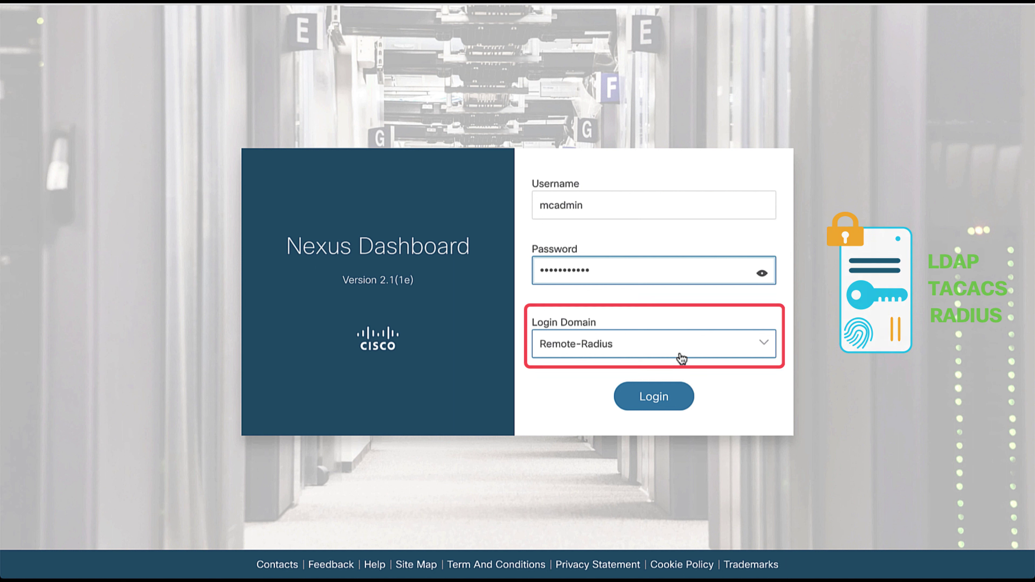
- Log in through Remote-Radius, view NDMiami's Admin Console System Overview, and check the cluster list
click(649, 388)
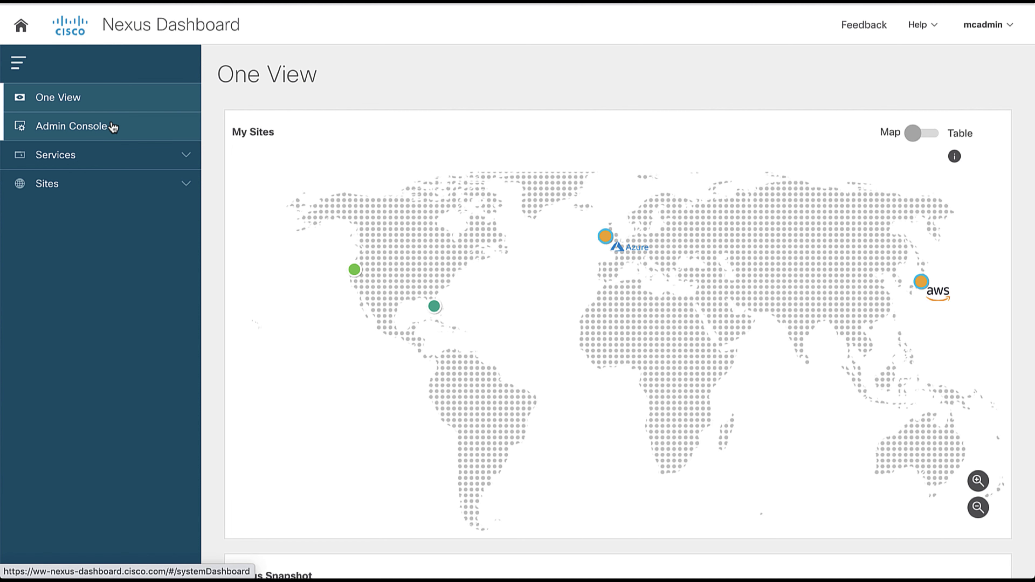
click(116, 125)
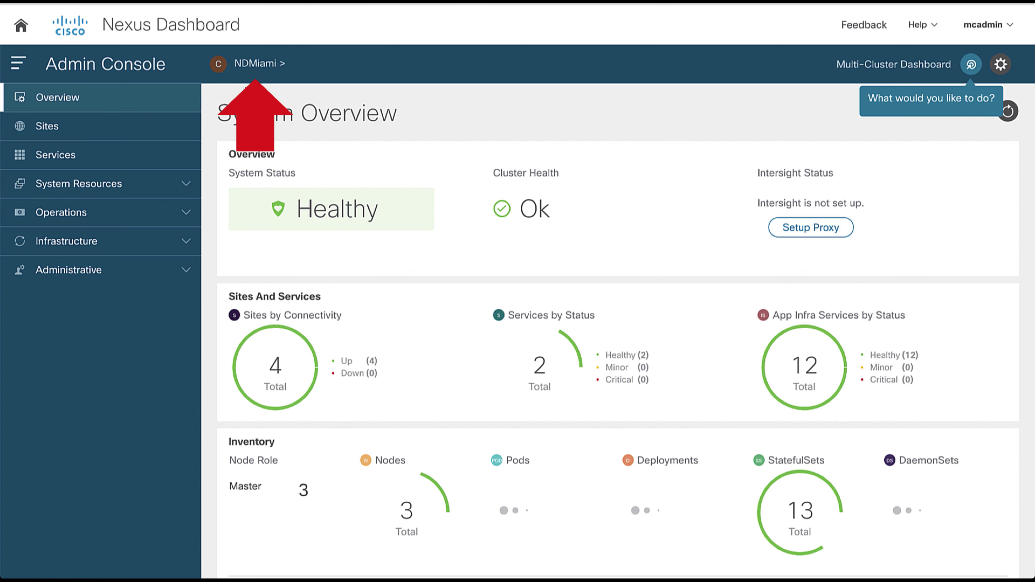
click(269, 64)
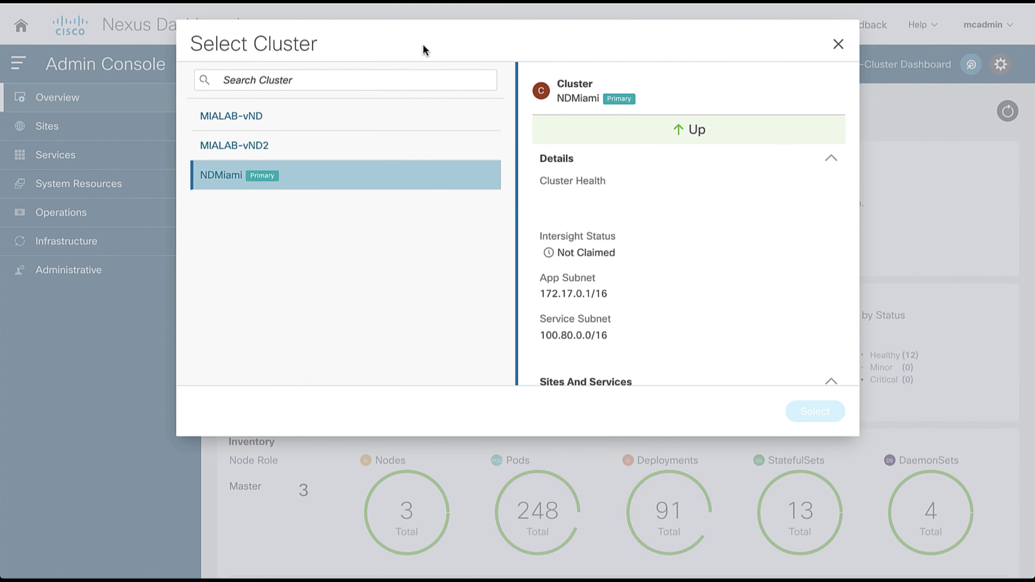
click(838, 42)
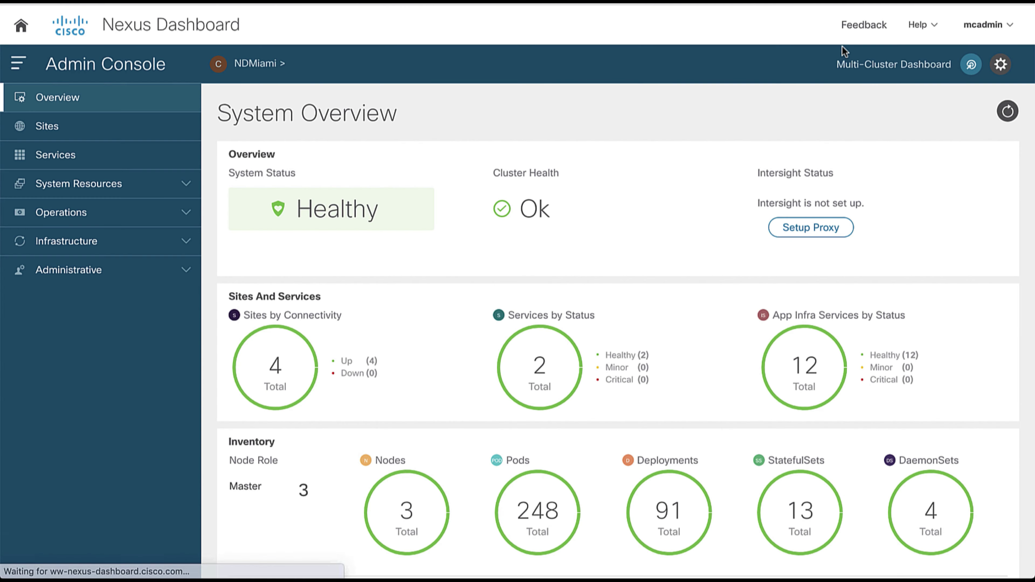
- Review all three clusters Up in the Multi-Cluster Dashboard, close it, and reopen NDMiami's cluster selection
click(900, 67)
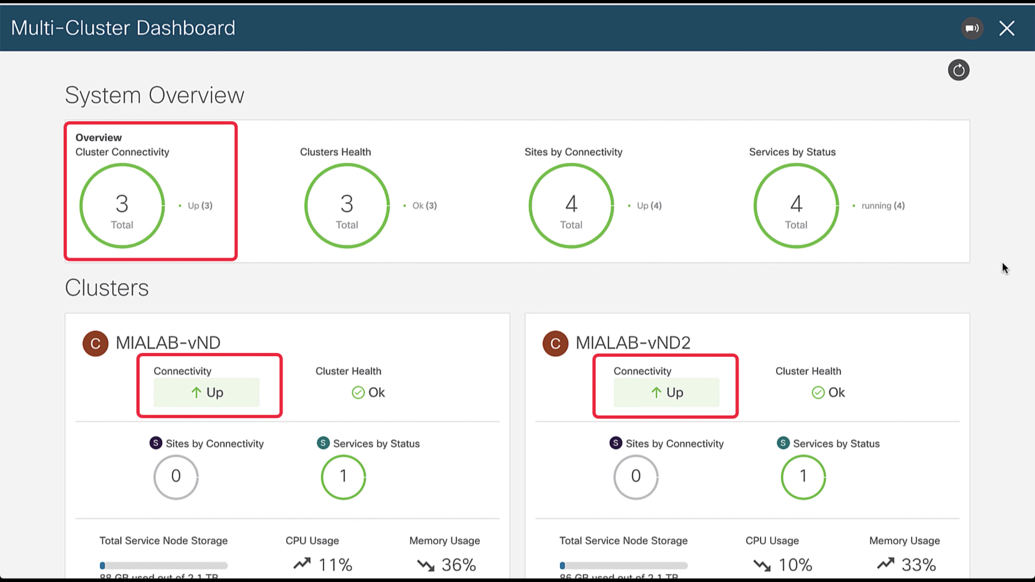
scroll(1002, 262, down, 8)
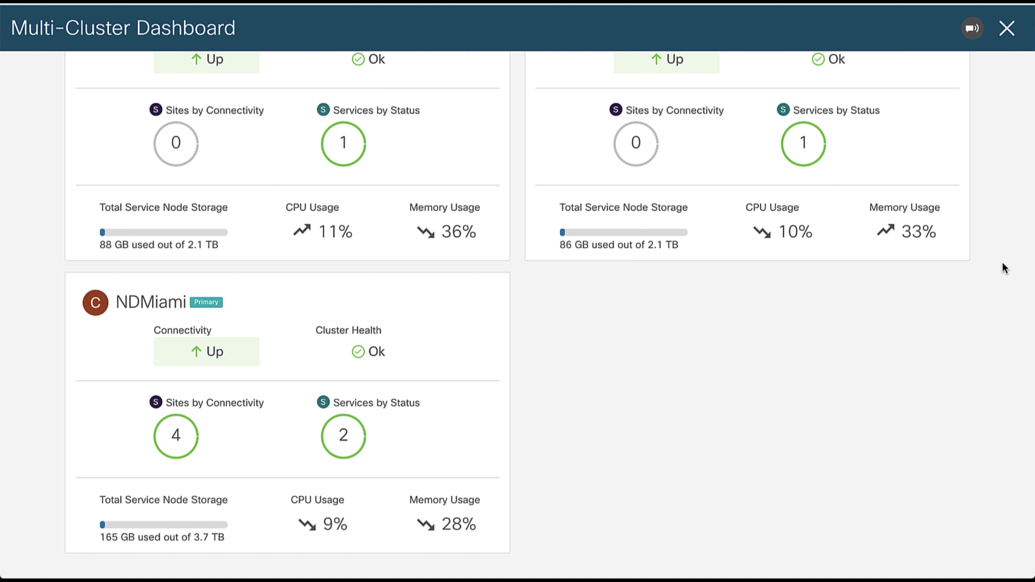
scroll(1002, 262, up, 8)
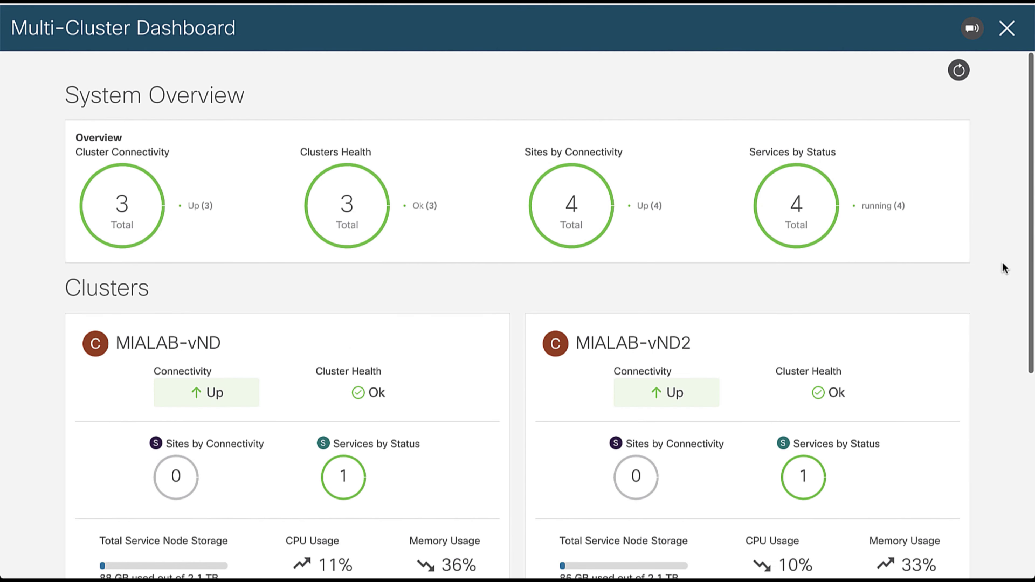
click(1007, 28)
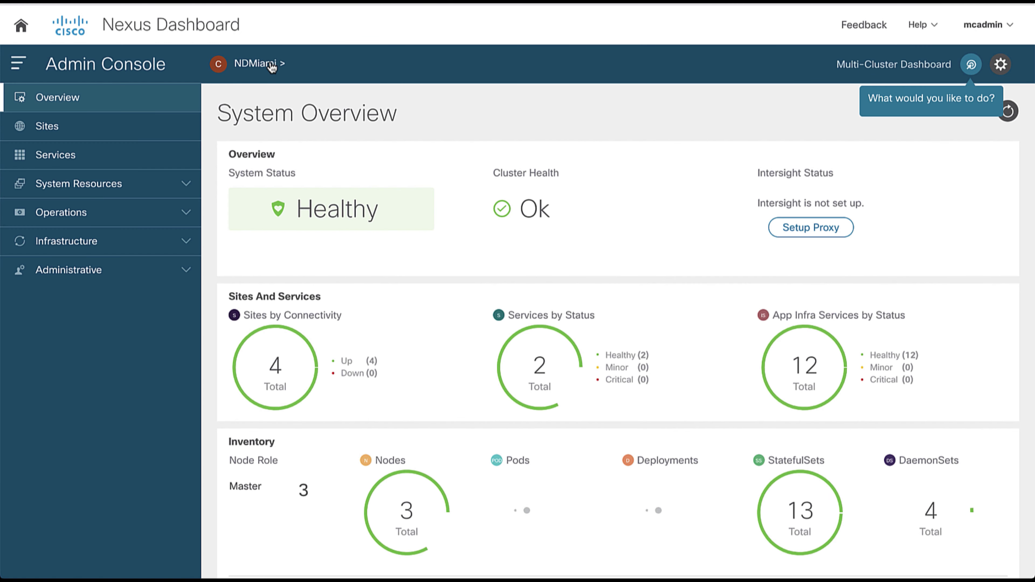
click(257, 64)
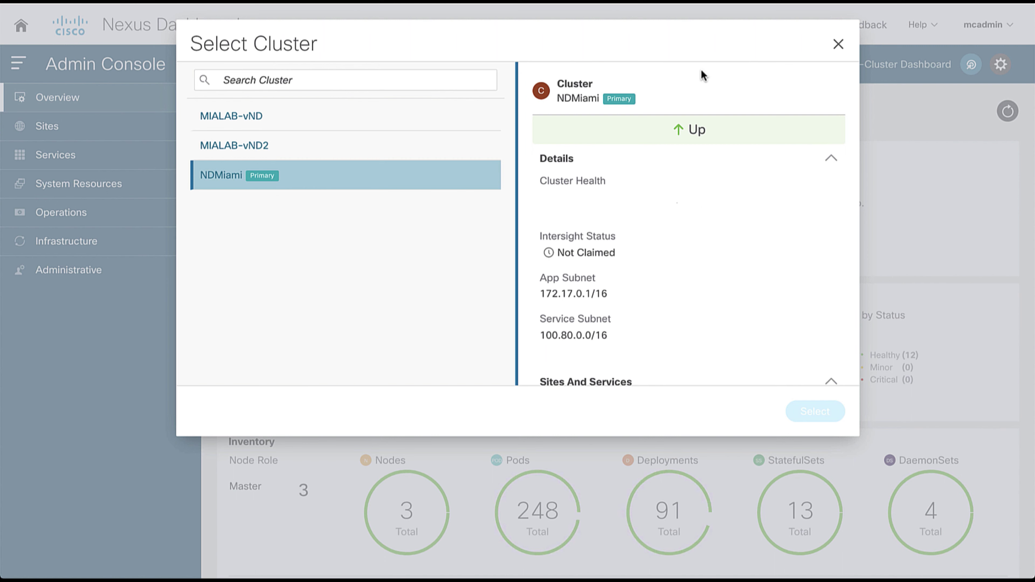